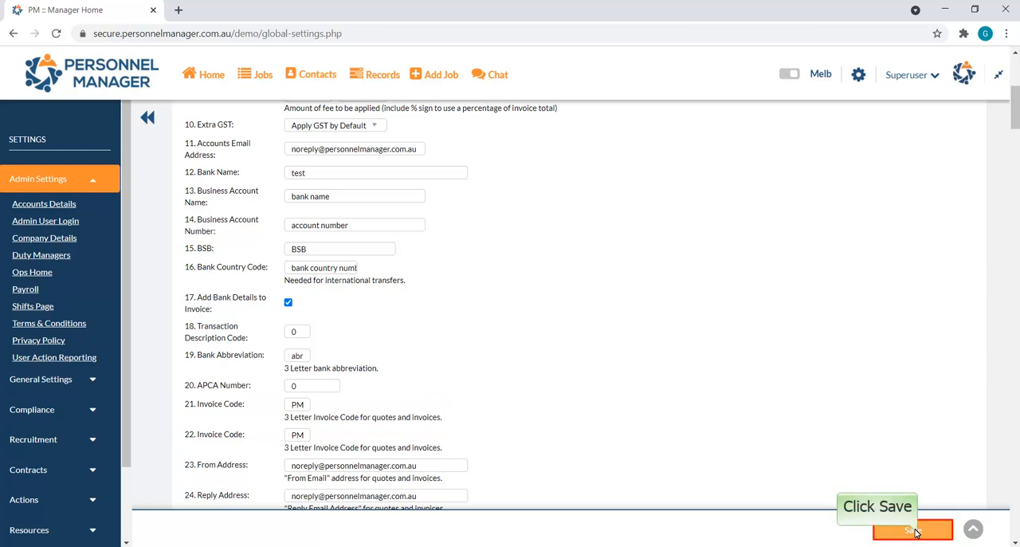
- Save the accounts details settings and open the Invoices page
click(913, 529)
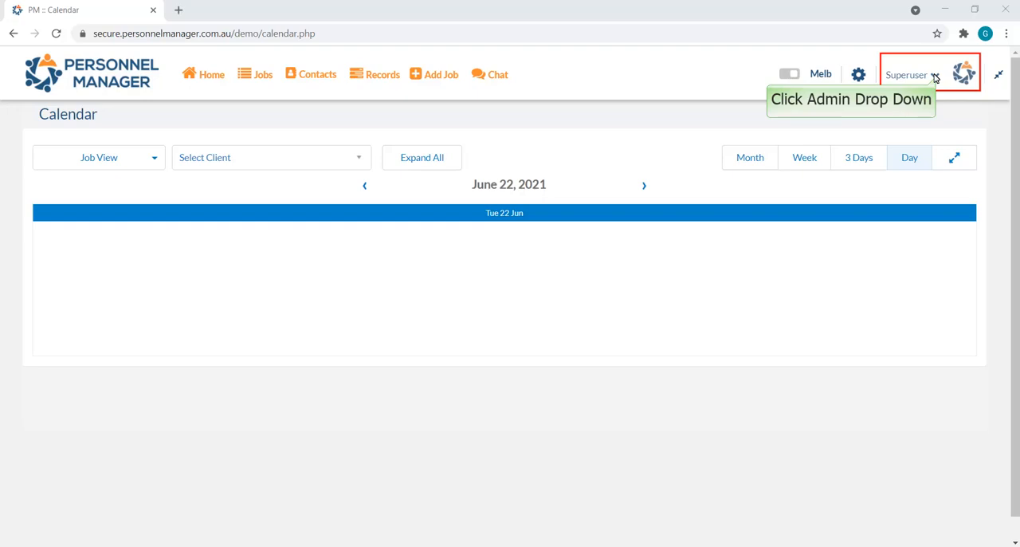
click(934, 76)
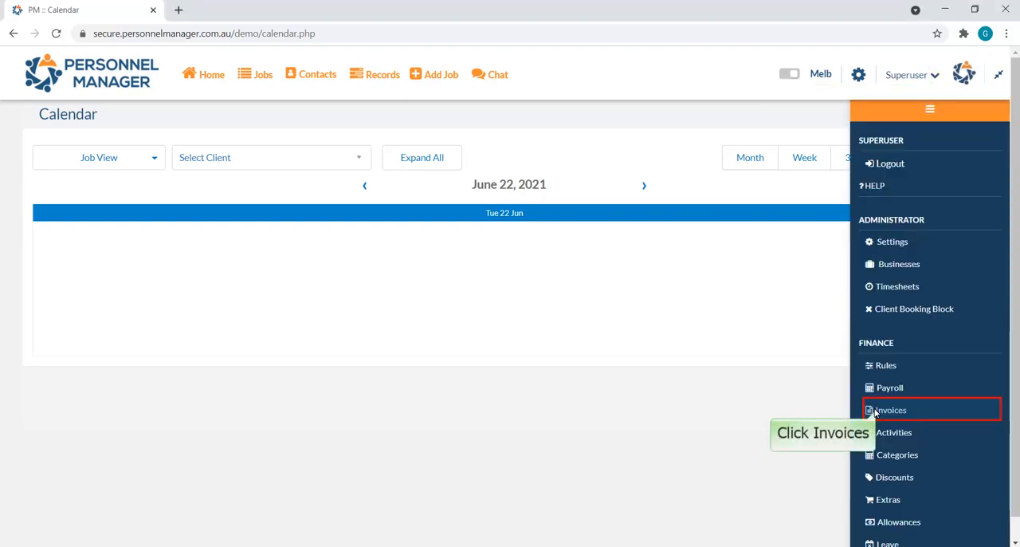
click(874, 411)
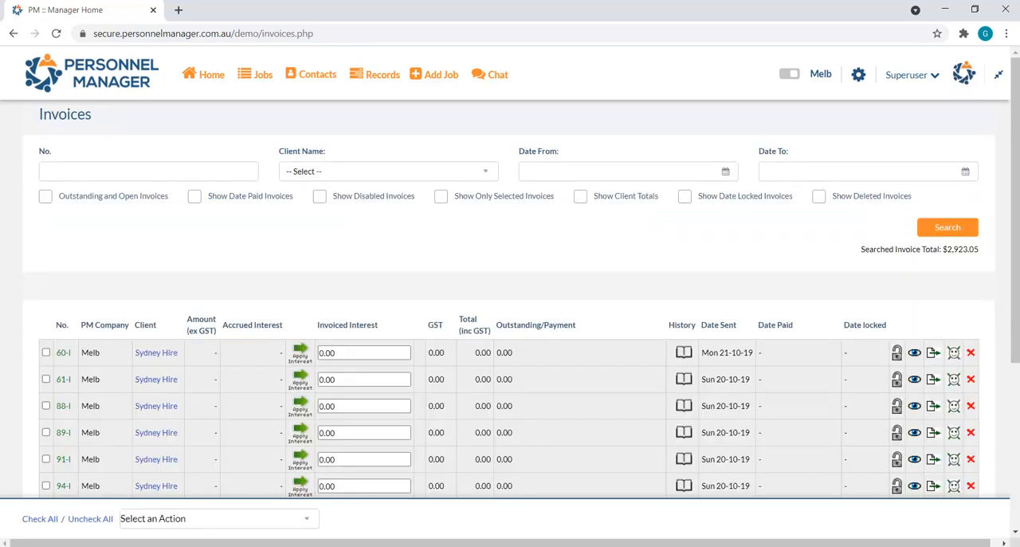
- Print the ABC Sydney invoice sent on 11-09-20 and open the generated PDF
scroll(79, 244, down, 3)
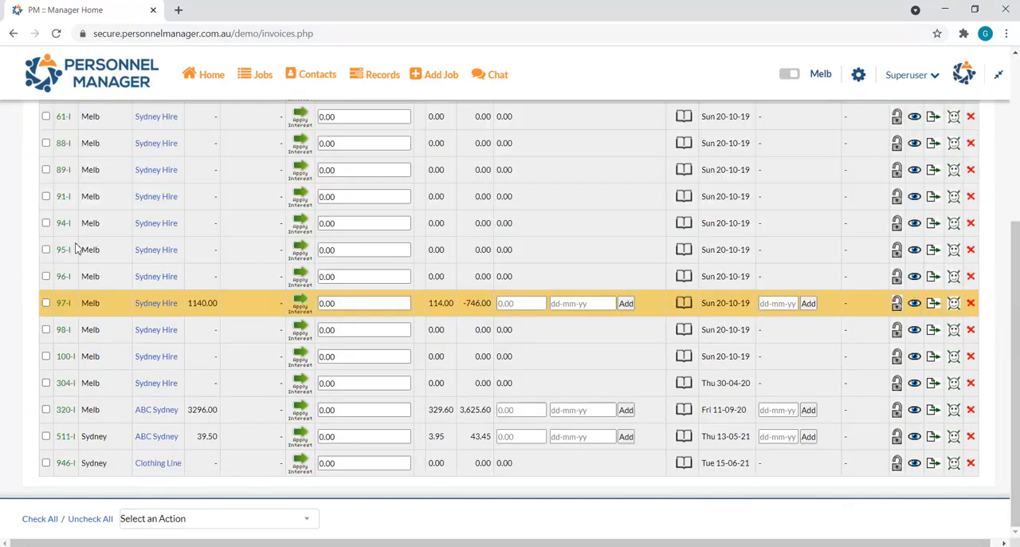
click(45, 409)
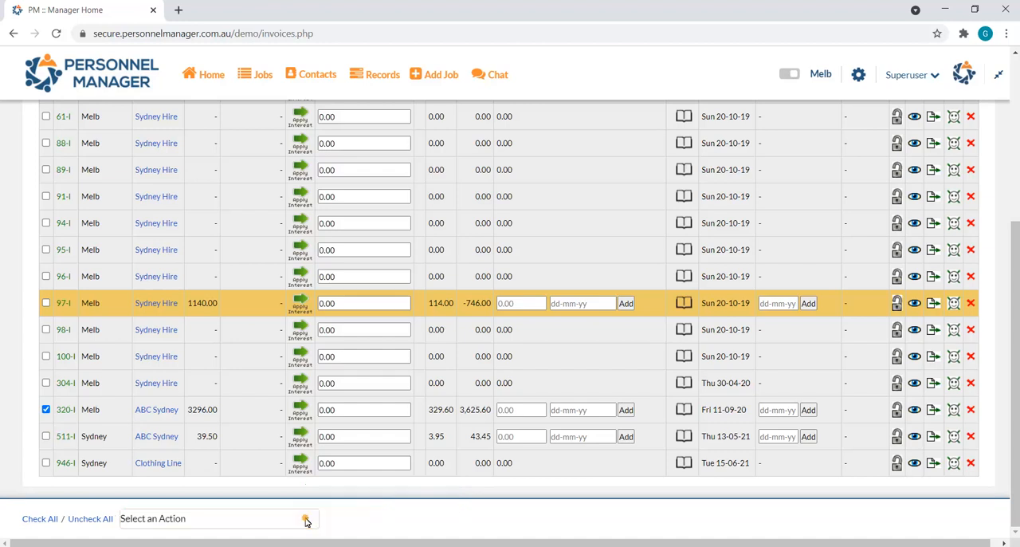
click(305, 519)
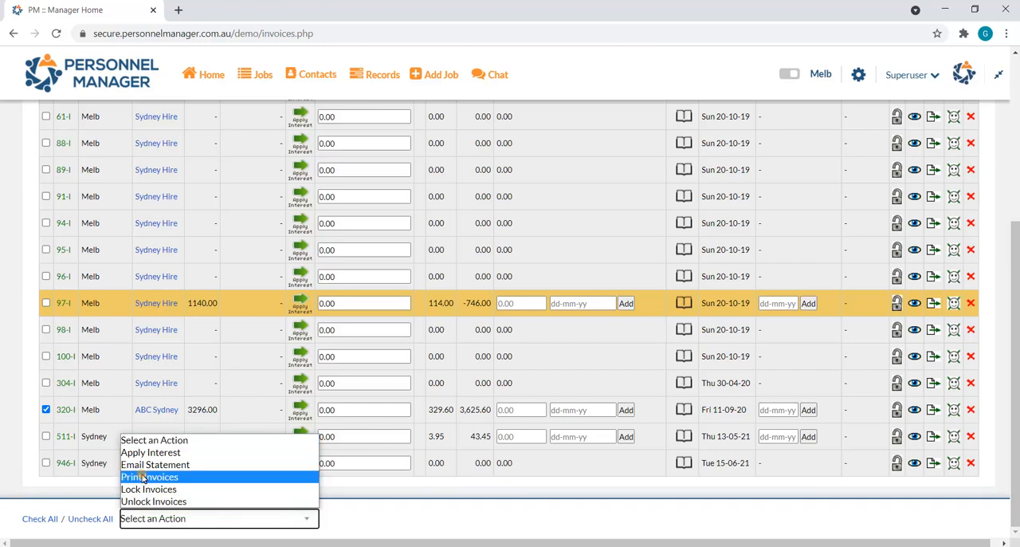
click(147, 476)
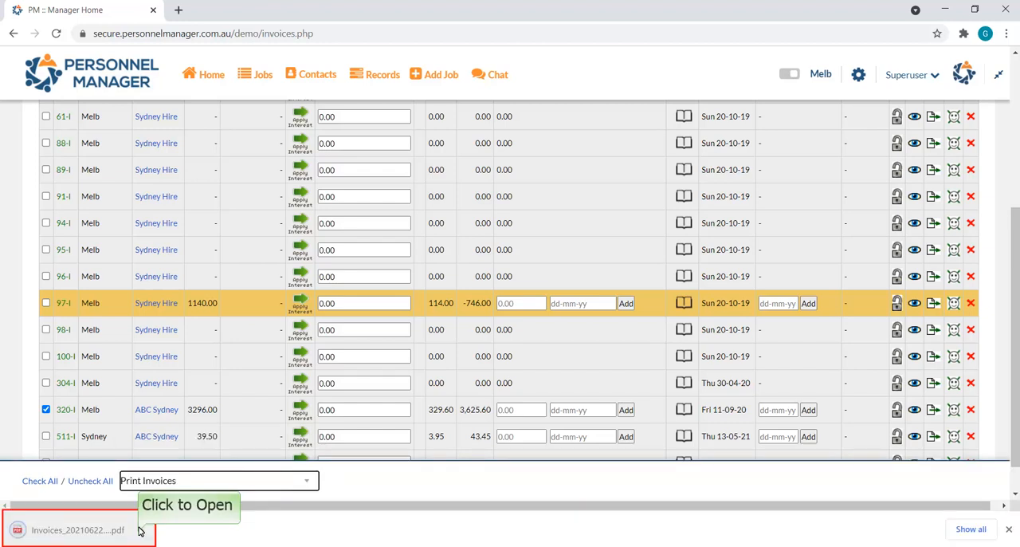
click(140, 530)
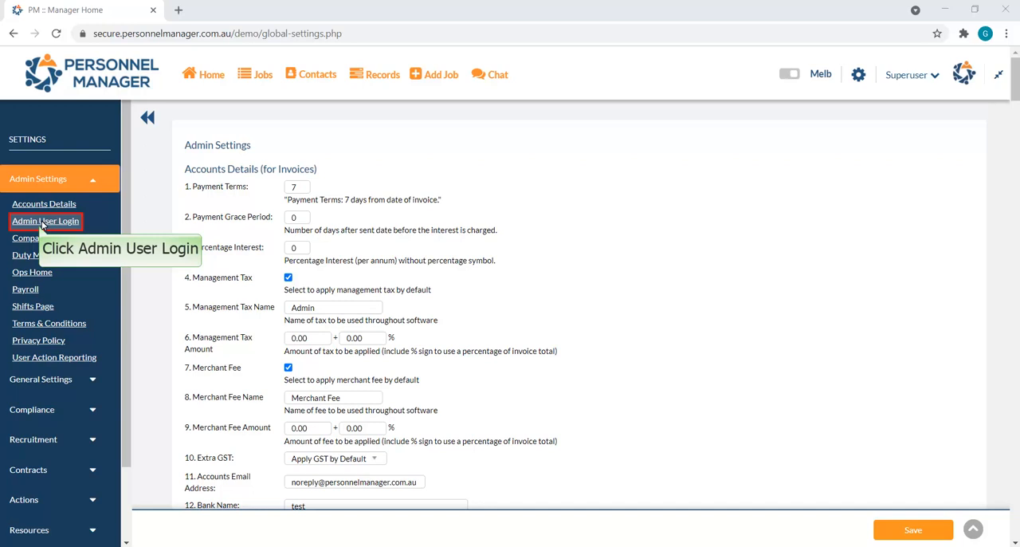
- Review the Admin User Login and Company Details sections of the admin settings
click(43, 223)
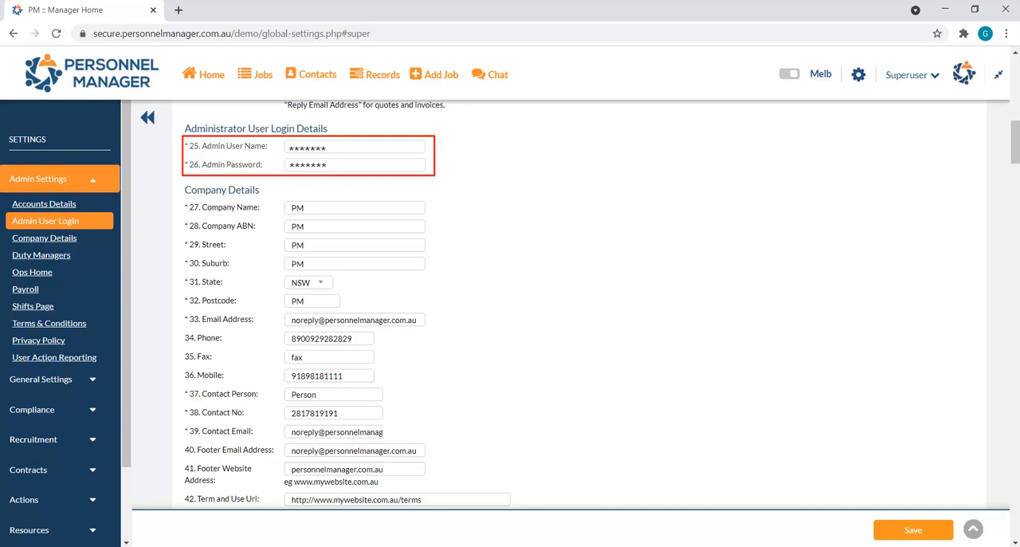
click(45, 238)
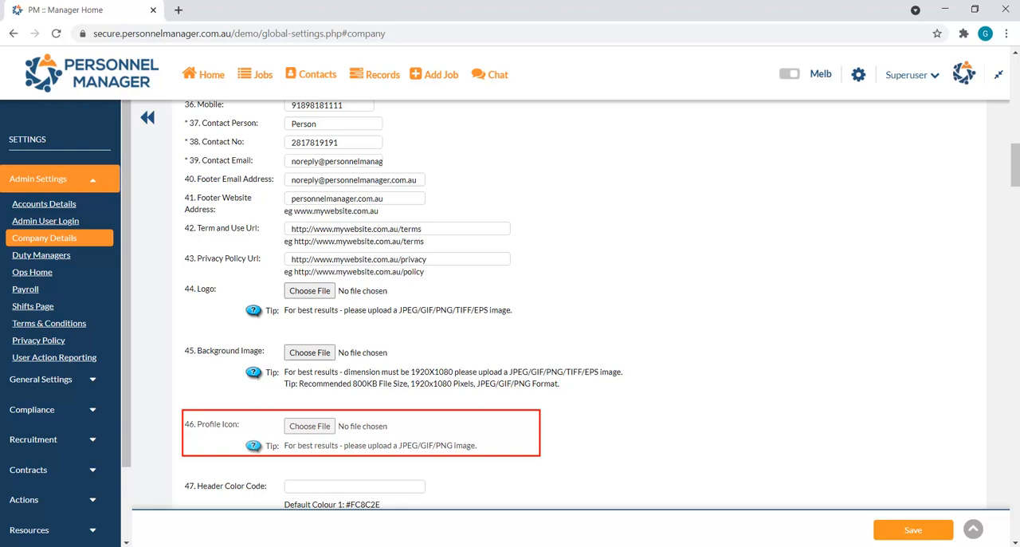
- Grant Duty Manager Group 1 access to Global Settings and Rules, and save the settings
click(35, 259)
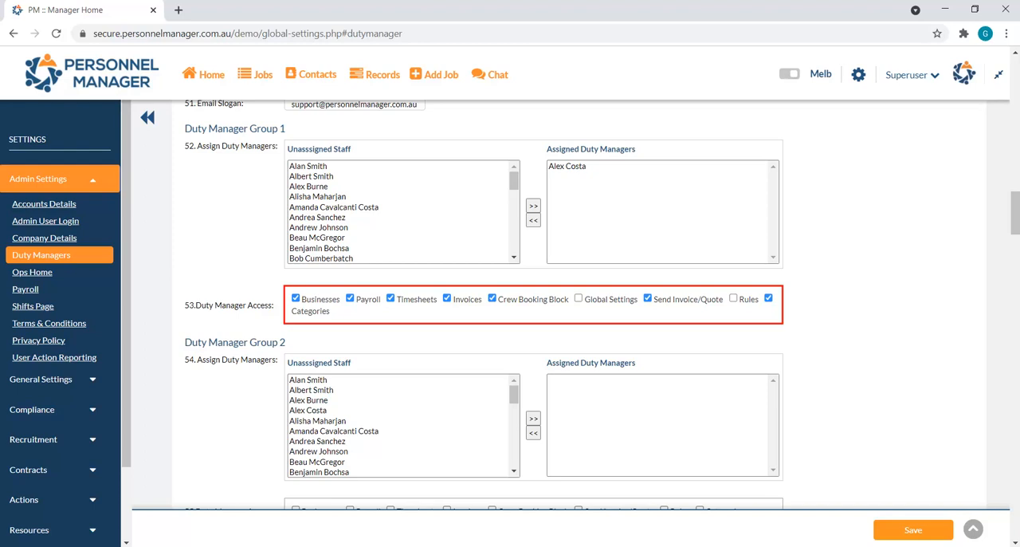
click(579, 302)
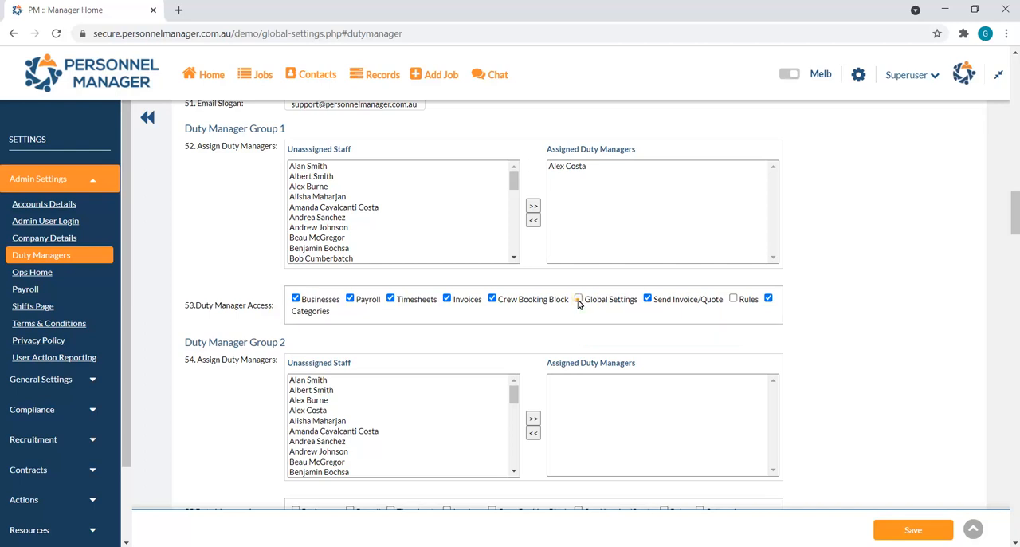
click(733, 299)
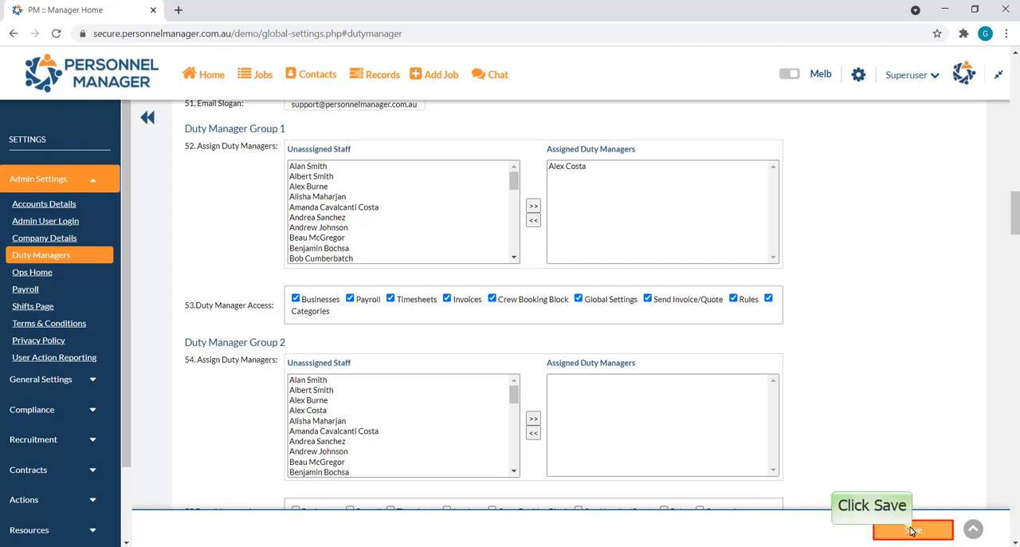
click(912, 530)
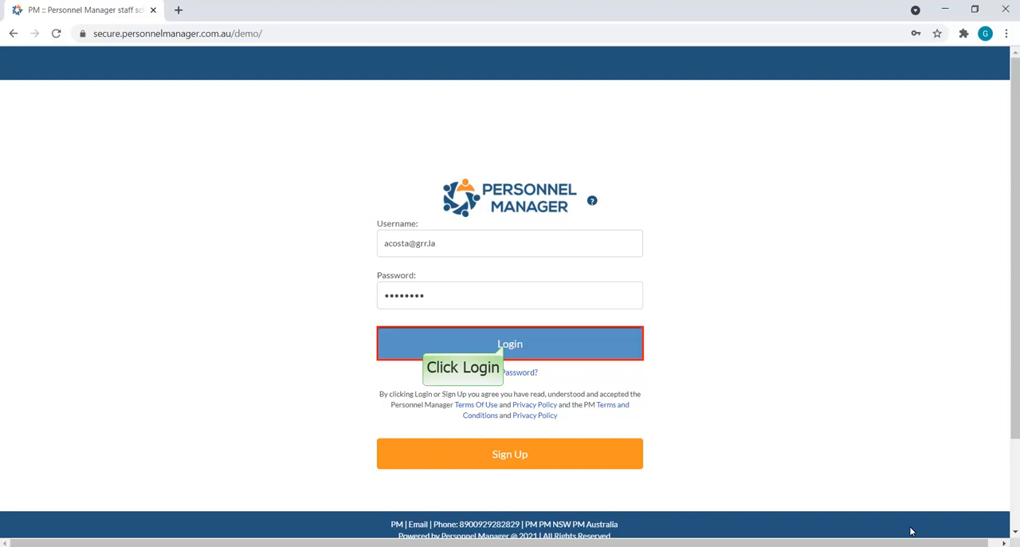
- Log in under the Duty Manager role and check access to the Settings and Rules pages
click(504, 346)
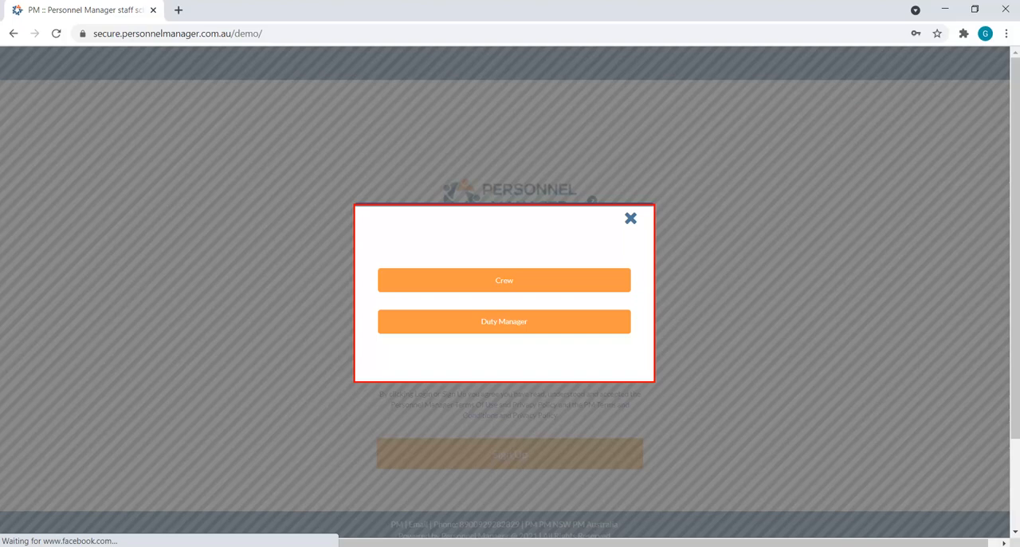
click(502, 320)
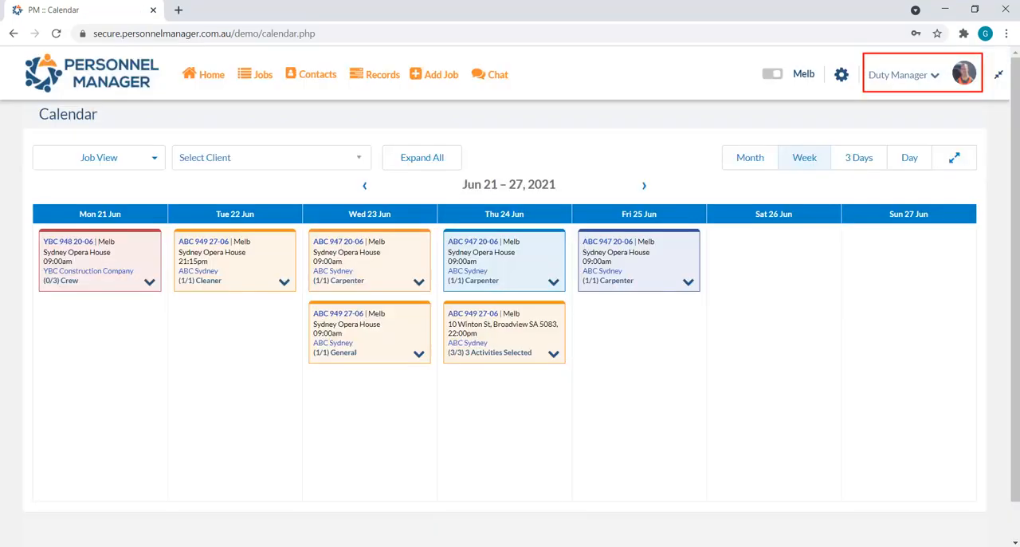
click(842, 78)
click(842, 78)
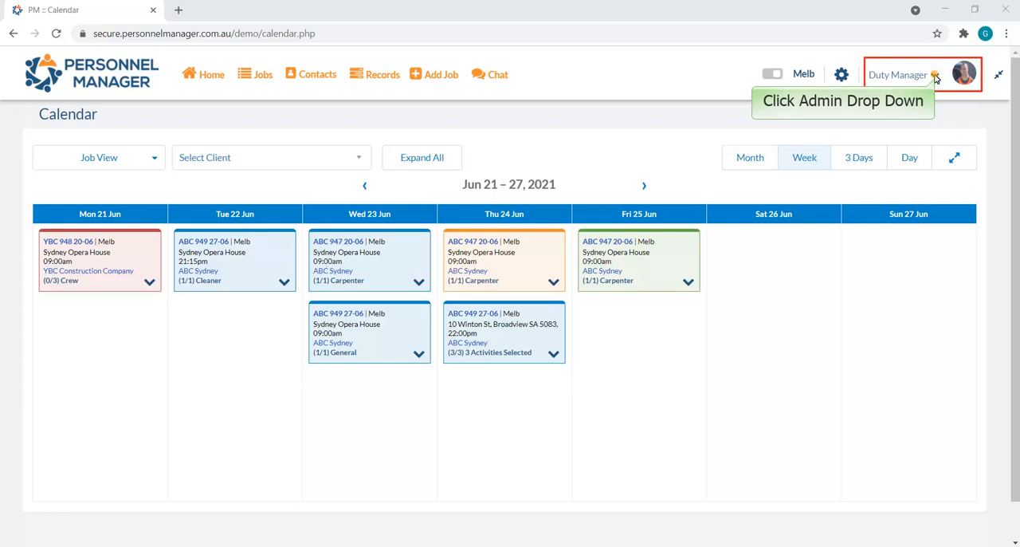
click(935, 76)
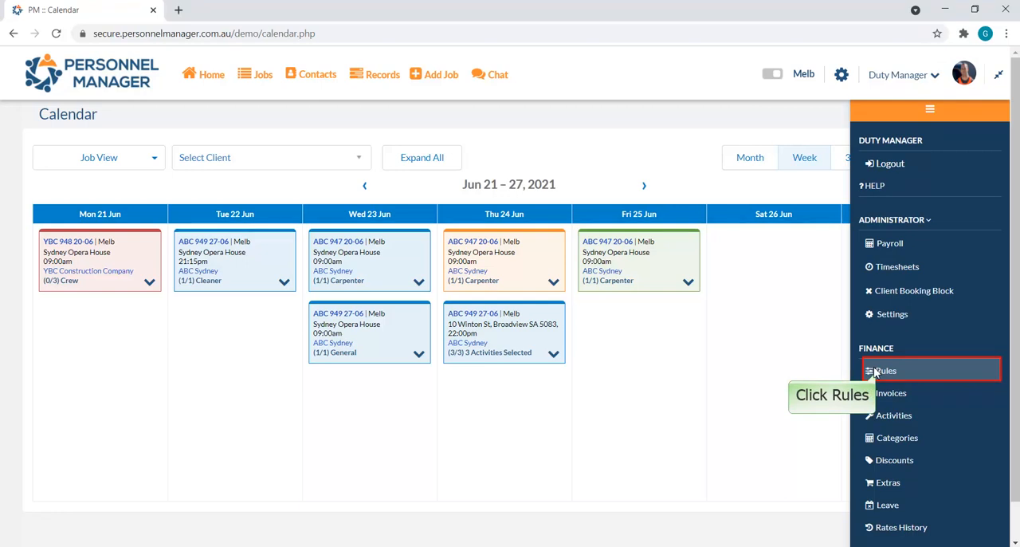
click(876, 371)
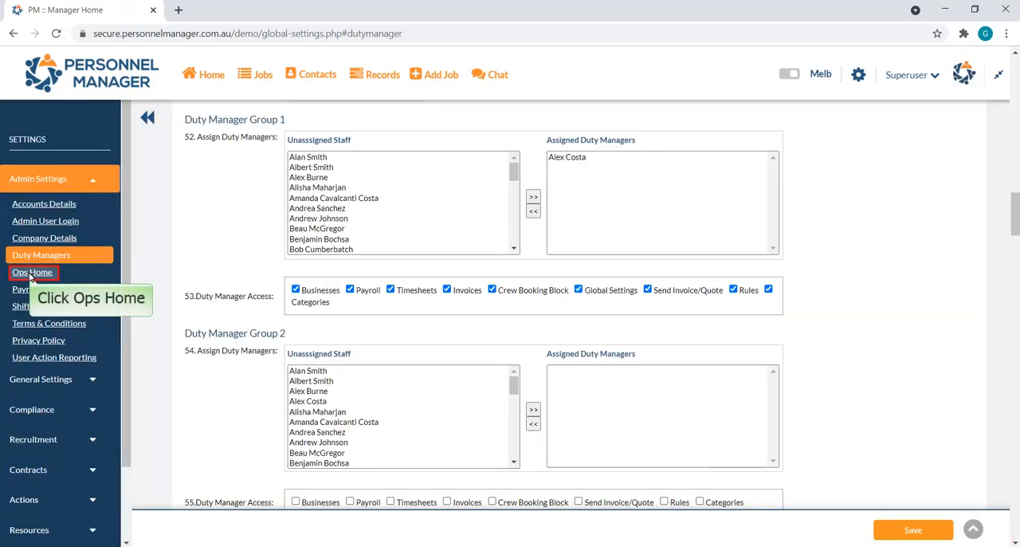
- In the Ops Home configuration, enable quotes and invoices, and turn on showing and using inhouse client reference numbers
click(32, 273)
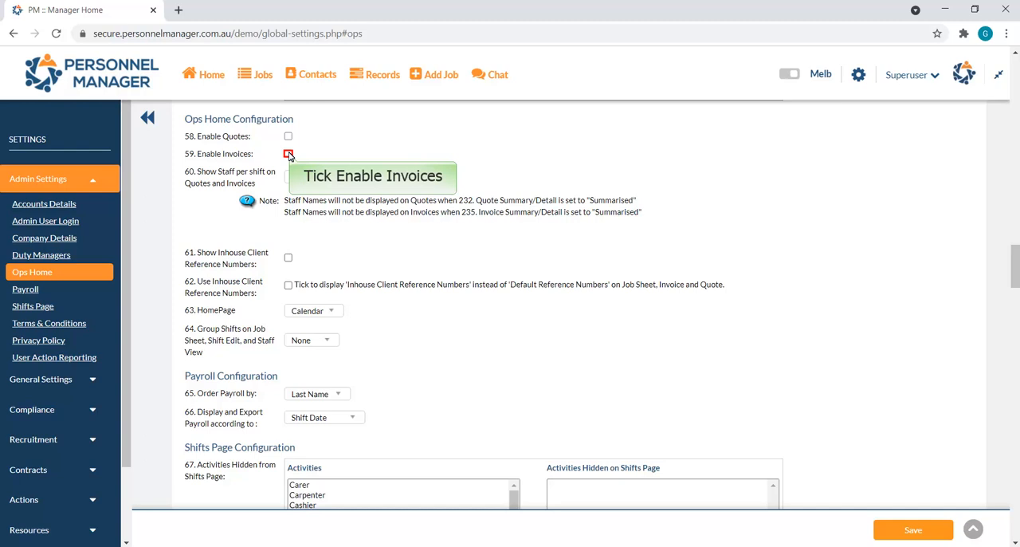
click(289, 154)
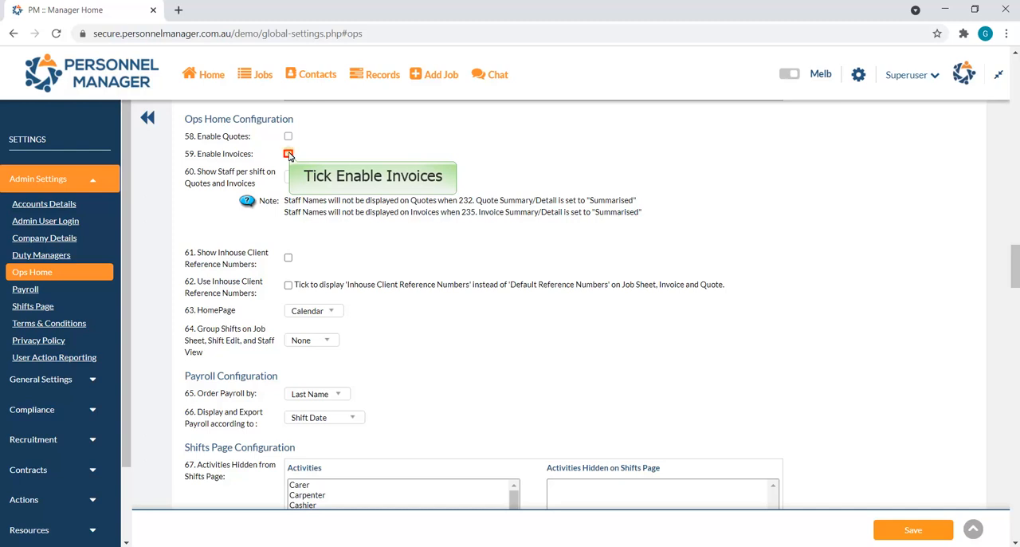
click(288, 258)
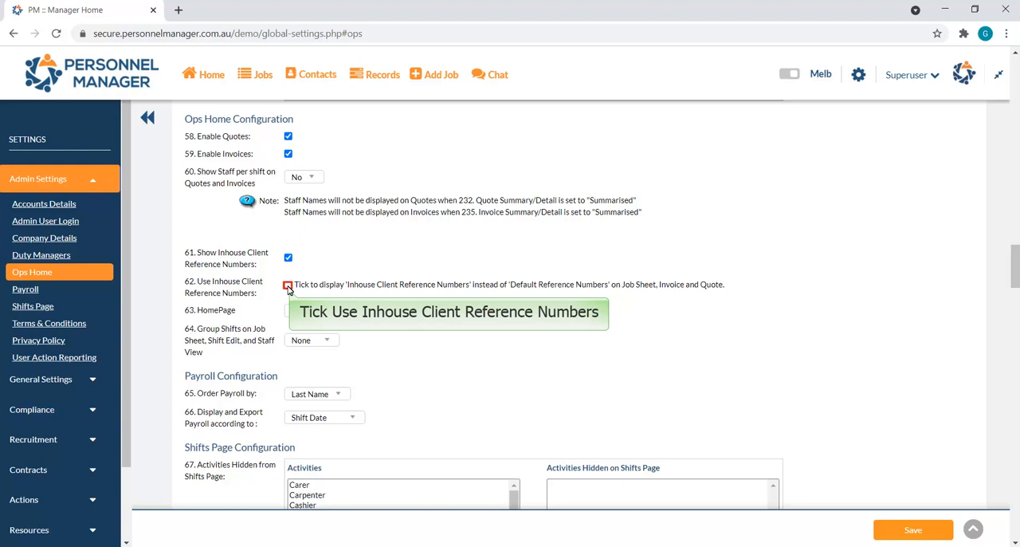
click(287, 286)
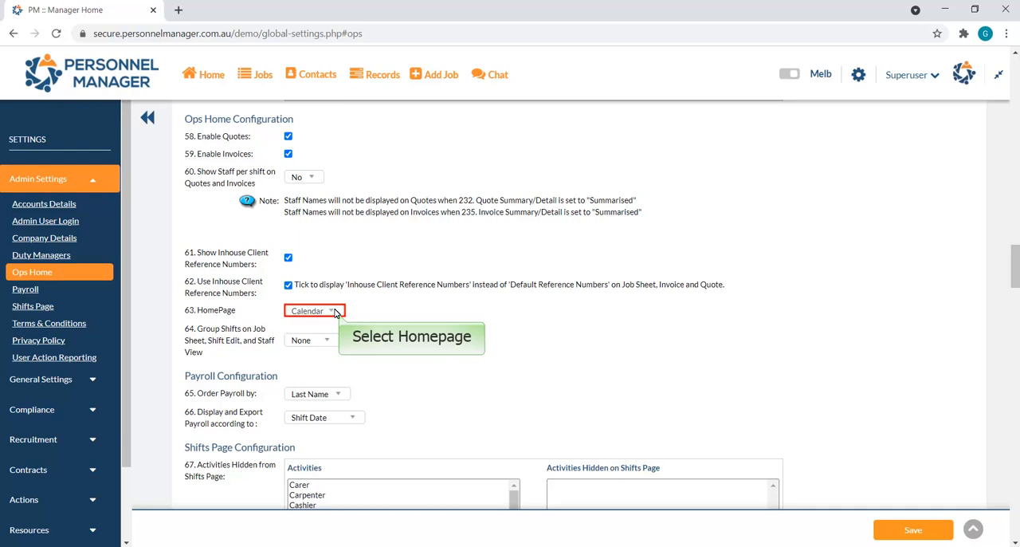
- Set the Ops Home homepage to Jobs and shift grouping to Date, and save the settings
click(333, 311)
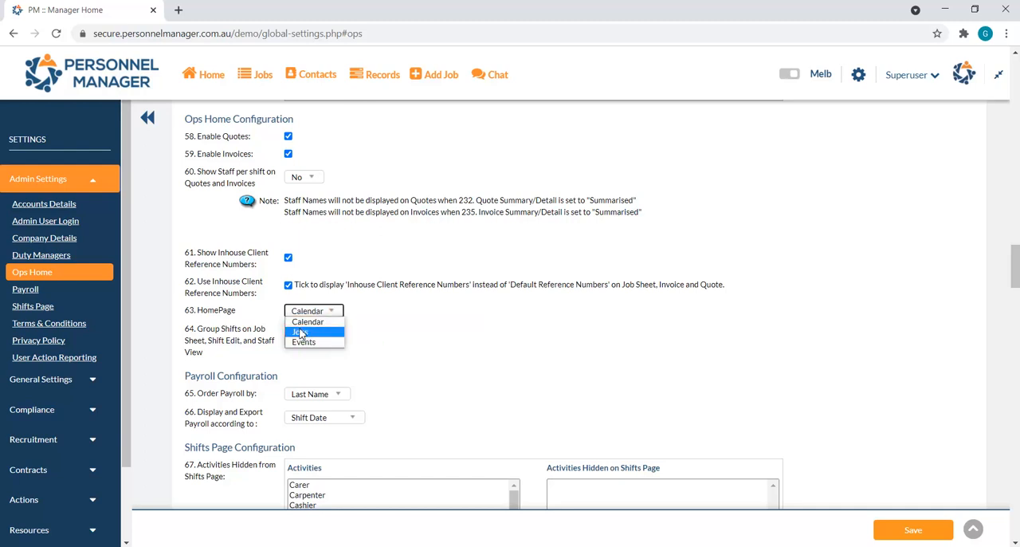
click(300, 332)
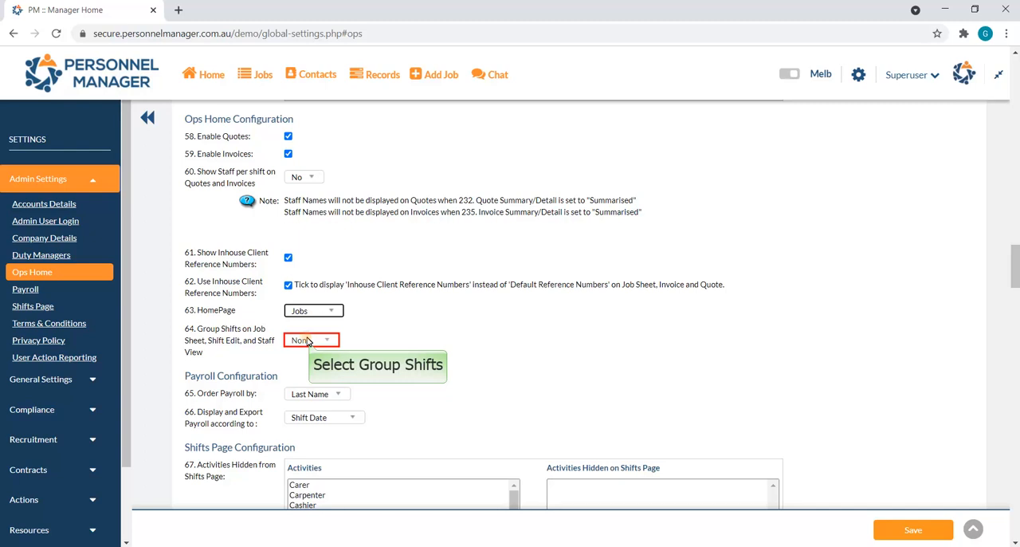
click(307, 341)
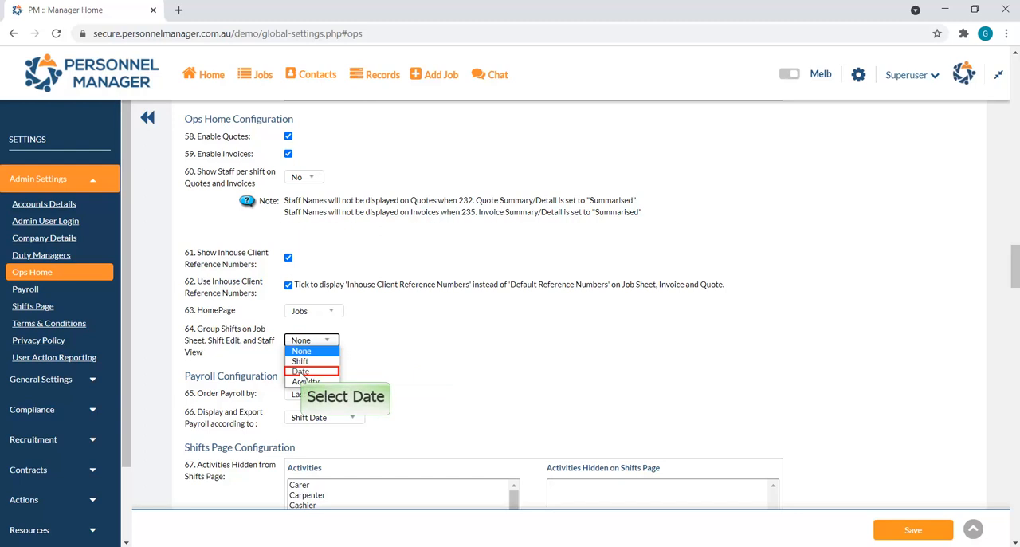
click(301, 372)
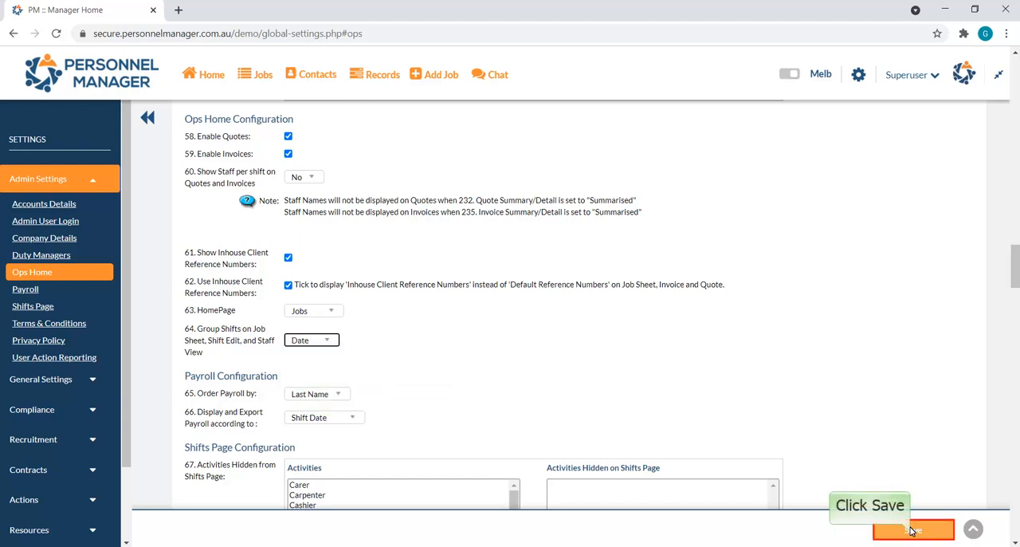
click(912, 530)
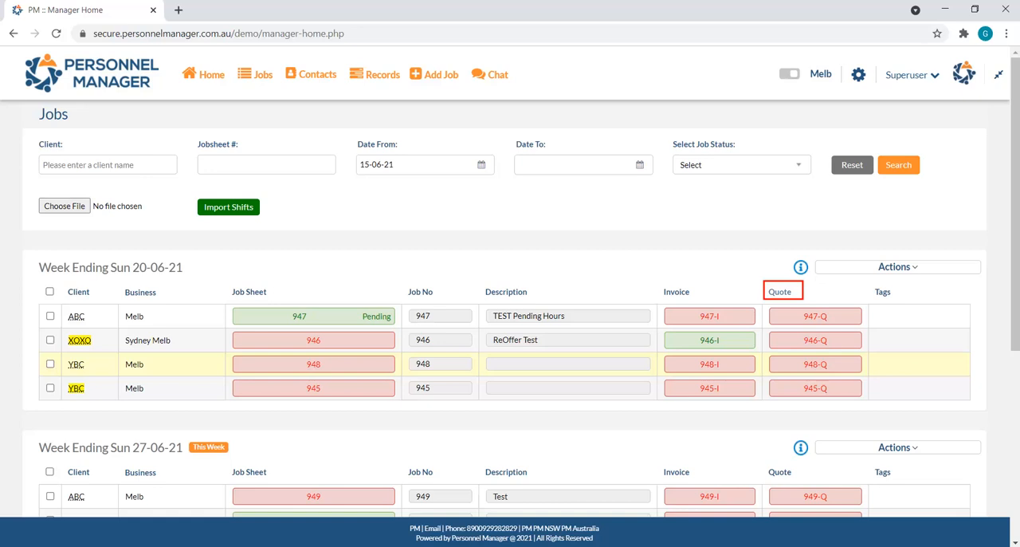
- Open the XOXO client's job sheet described as "ReOffer Test" from the Jobs list
click(310, 344)
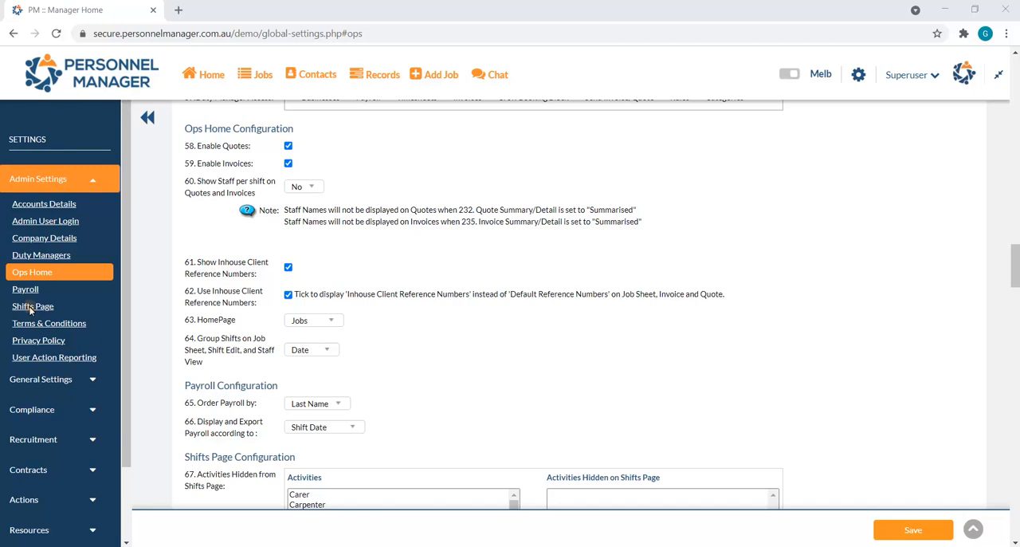
- Add Cleaner to the activities hidden on the Shifts page and save the settings
click(32, 306)
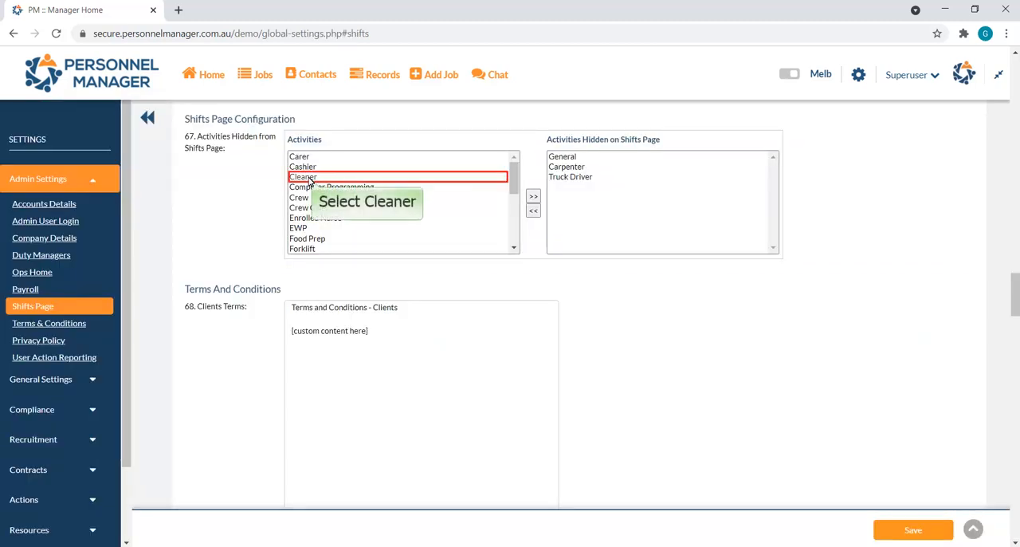
click(310, 178)
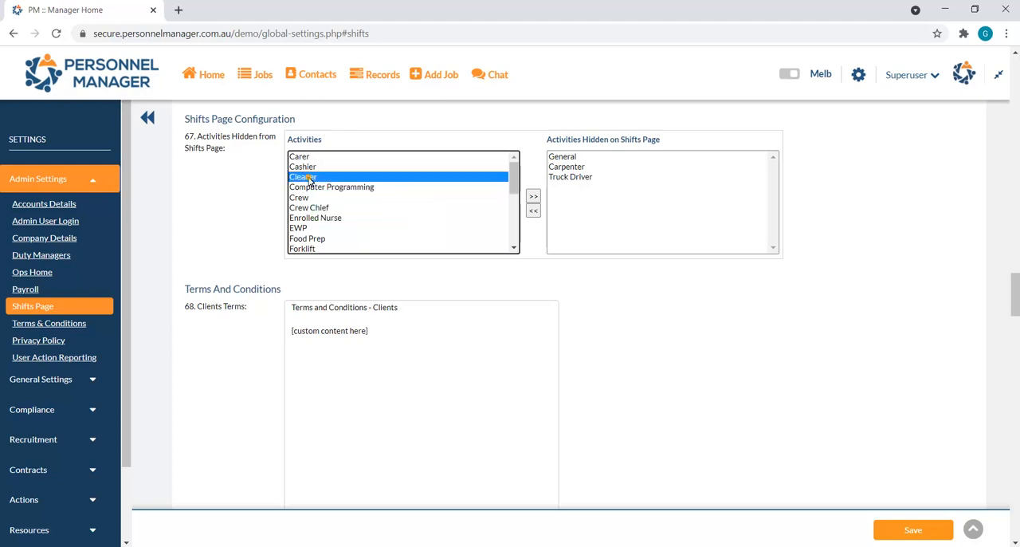
click(533, 197)
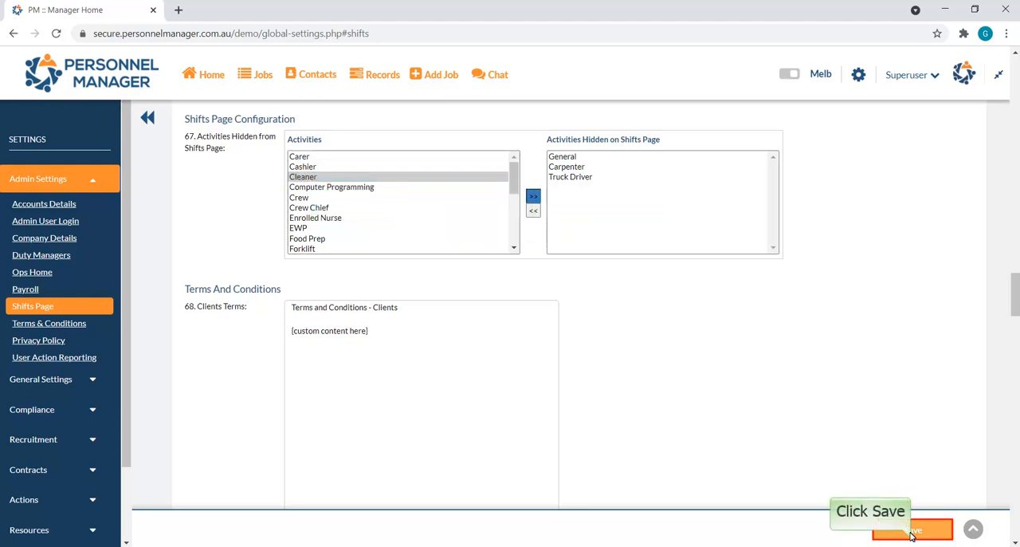
click(912, 530)
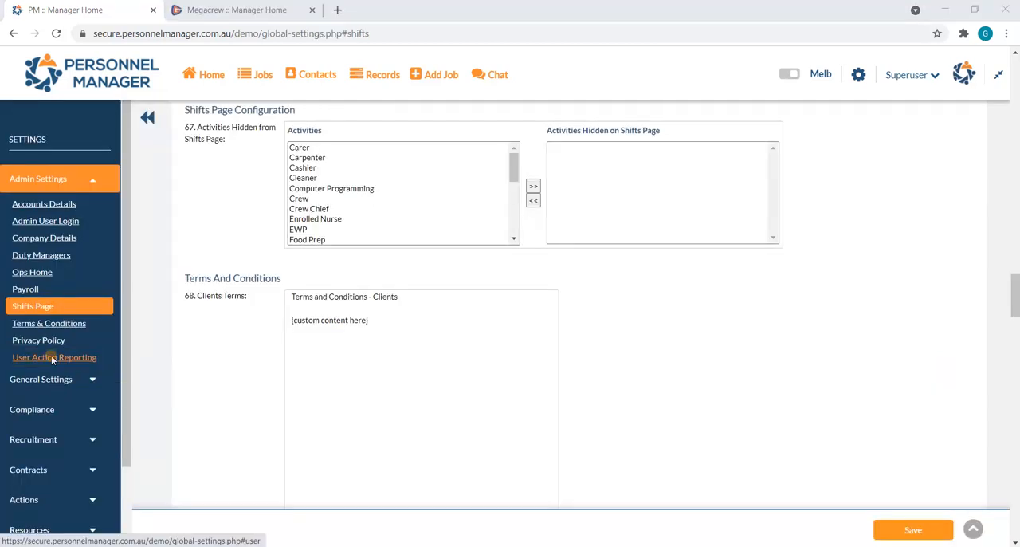
- Go to the User Action Reporting settings and save them
click(52, 357)
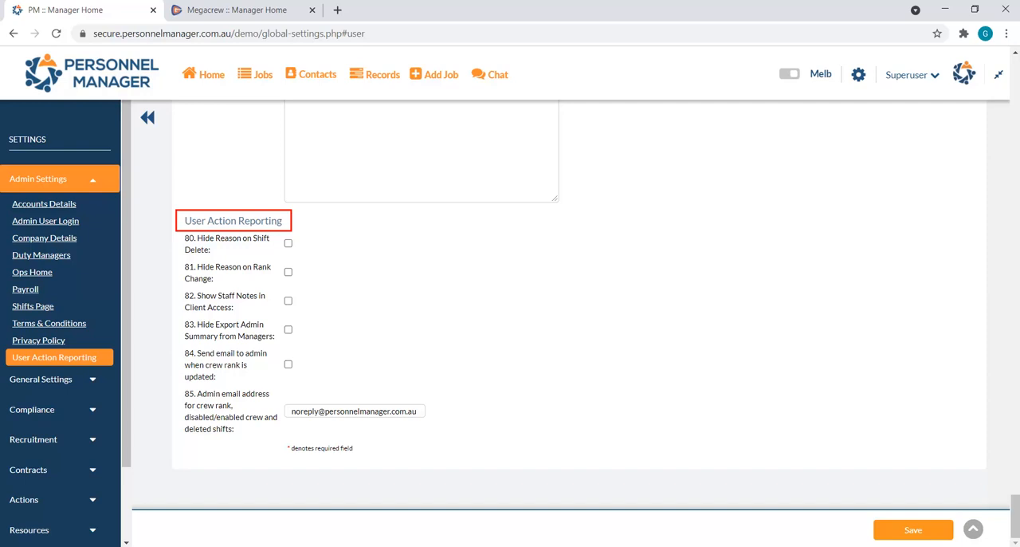
click(918, 531)
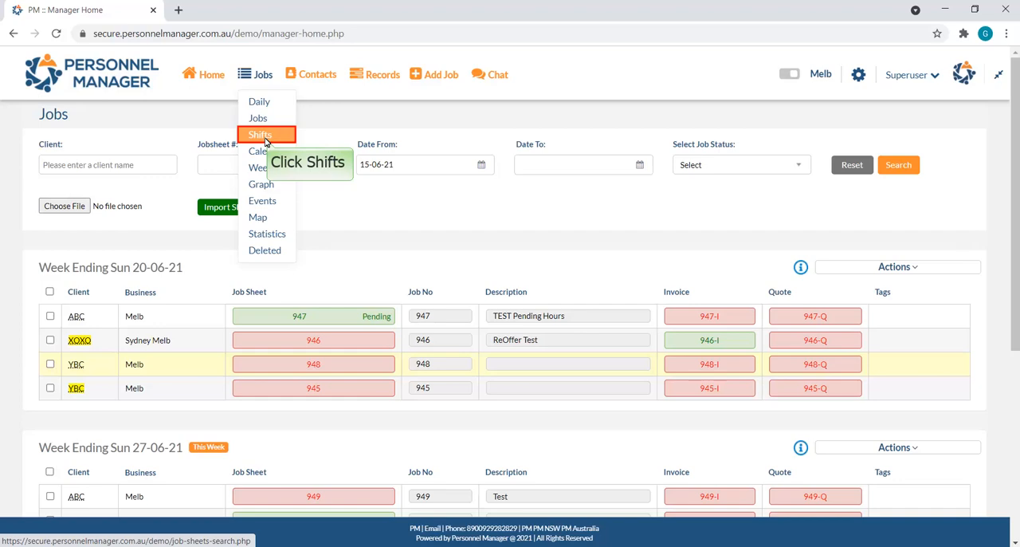
- Delete the ABC Sydney Carpenter shift dated Sat 03-07-21 from the Shifts list
click(263, 135)
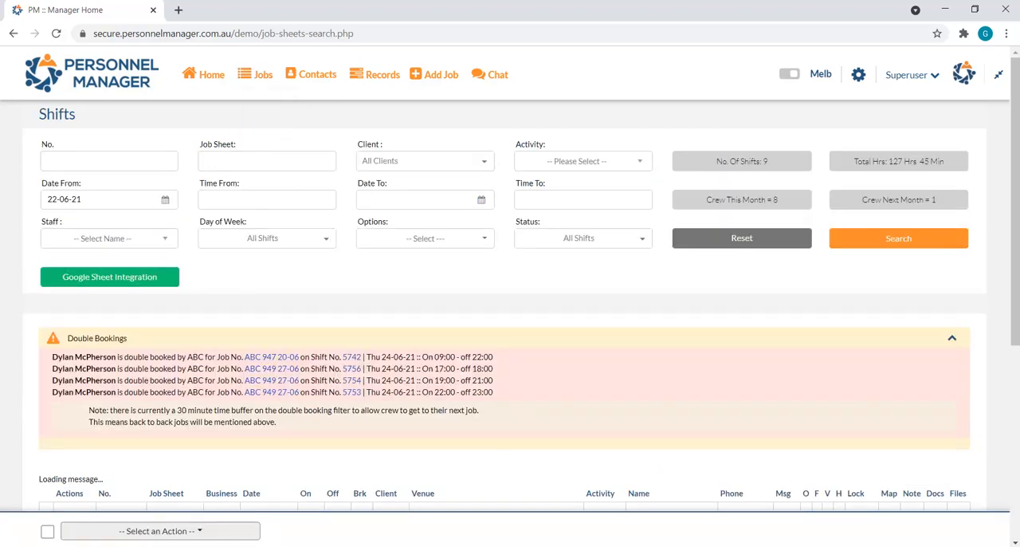
scroll(260, 282, down, 5)
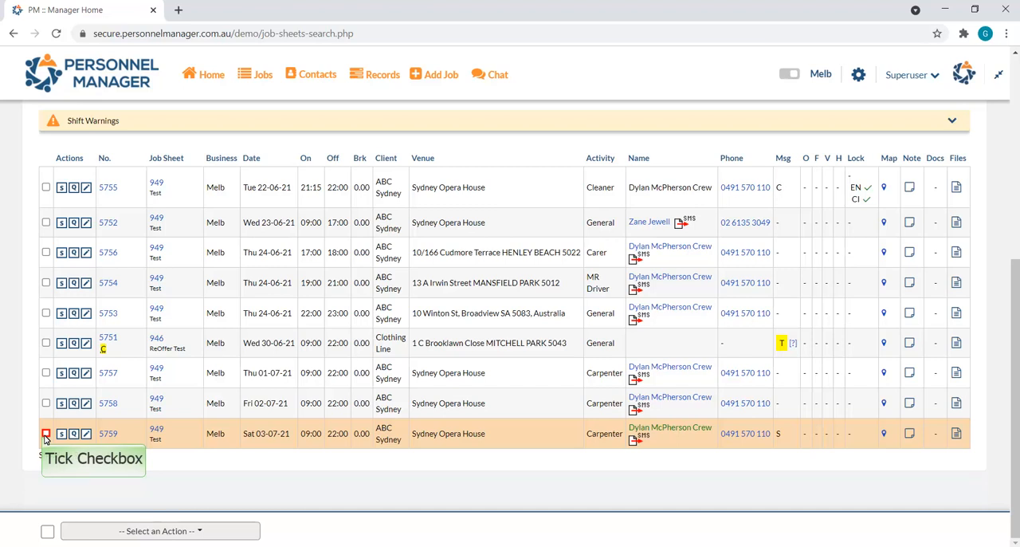
click(45, 435)
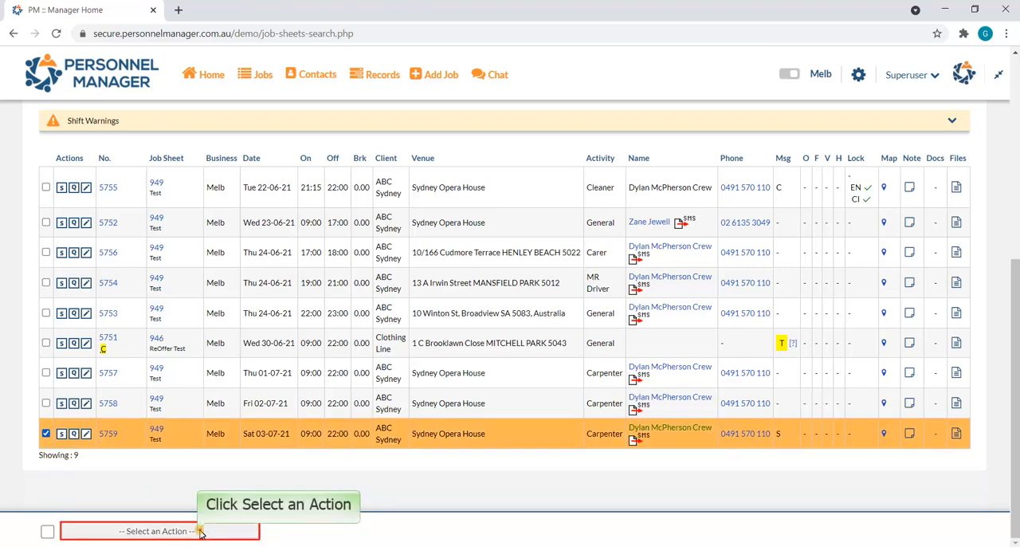
click(200, 530)
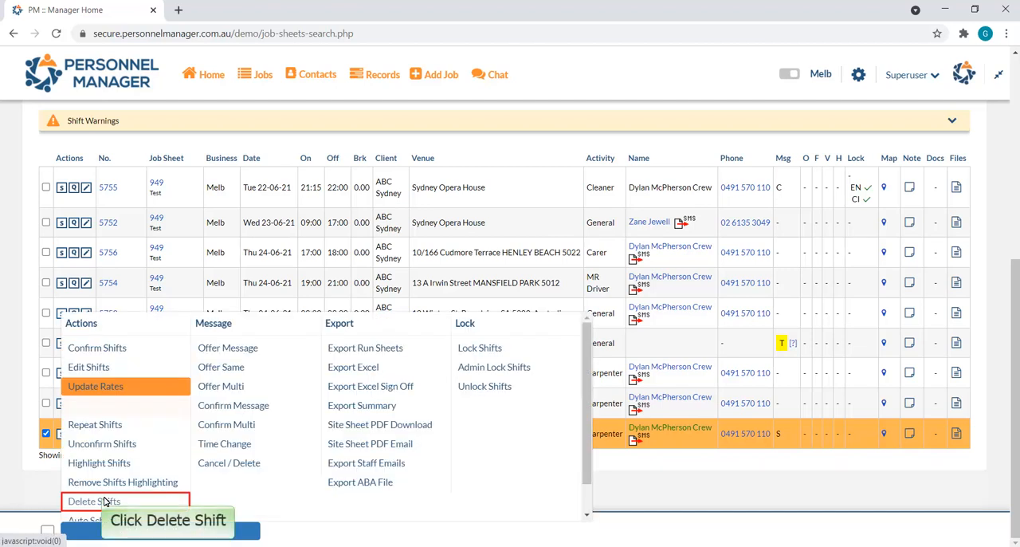
click(104, 500)
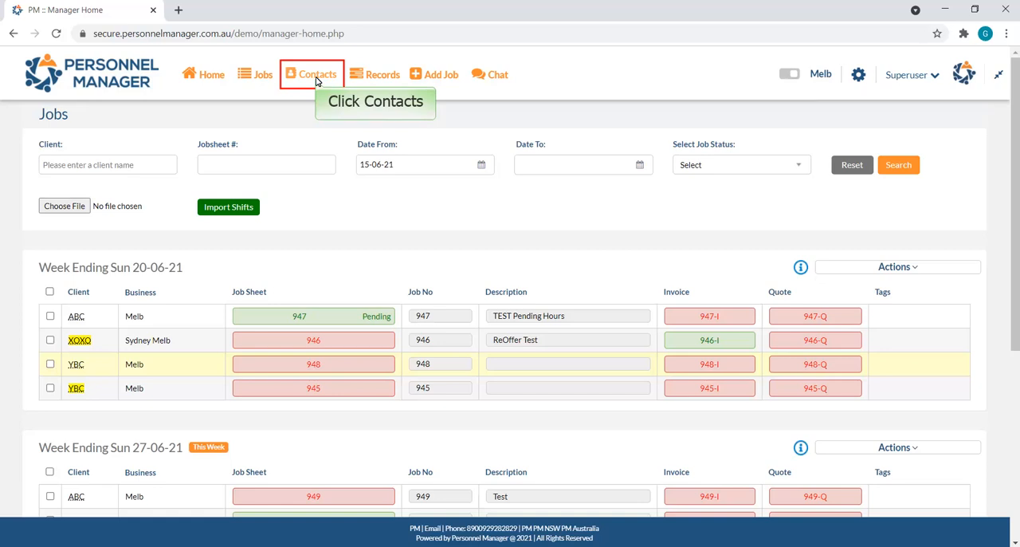
- Open the first-listed staff member's profile for editing from the Staff List and go to the Personal Details section
click(316, 80)
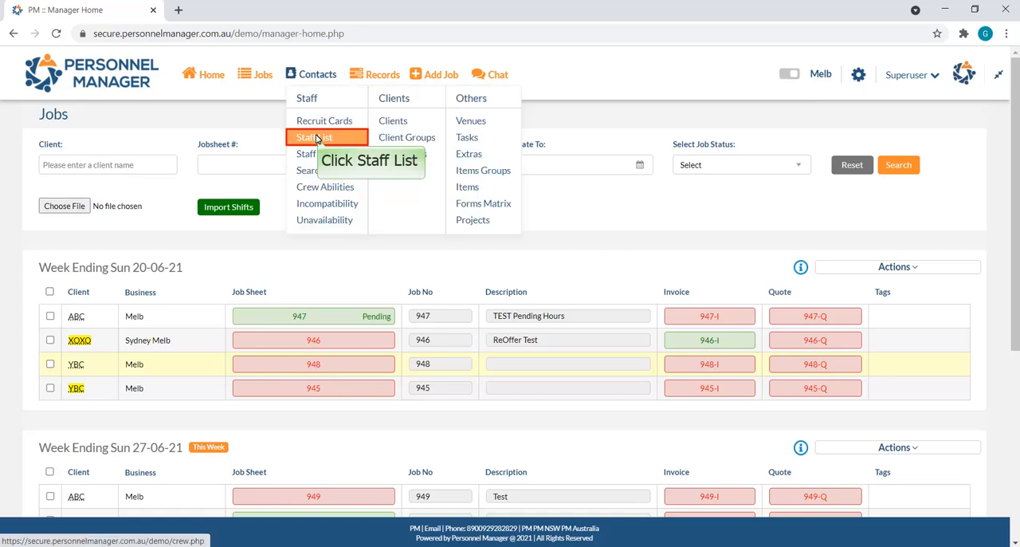
click(317, 140)
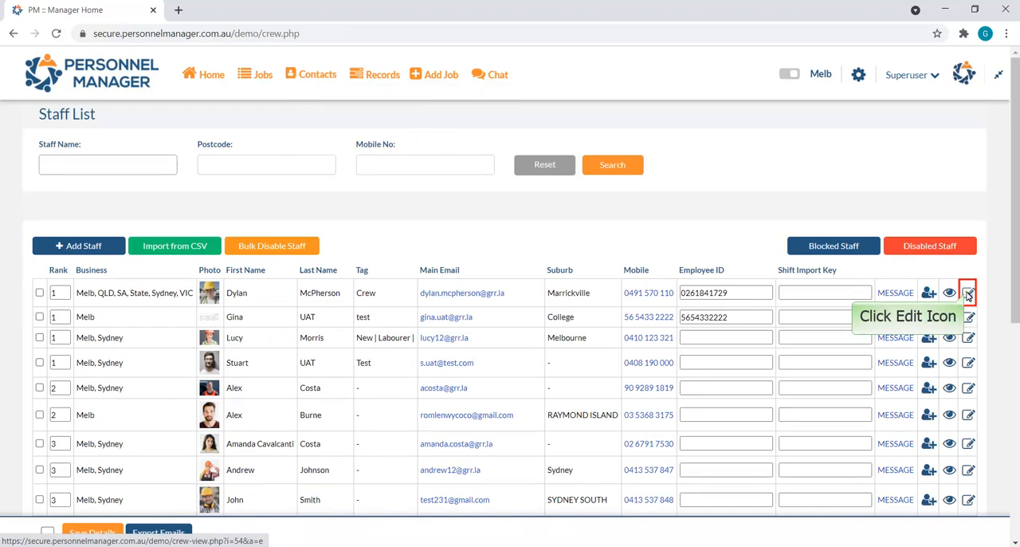
click(967, 294)
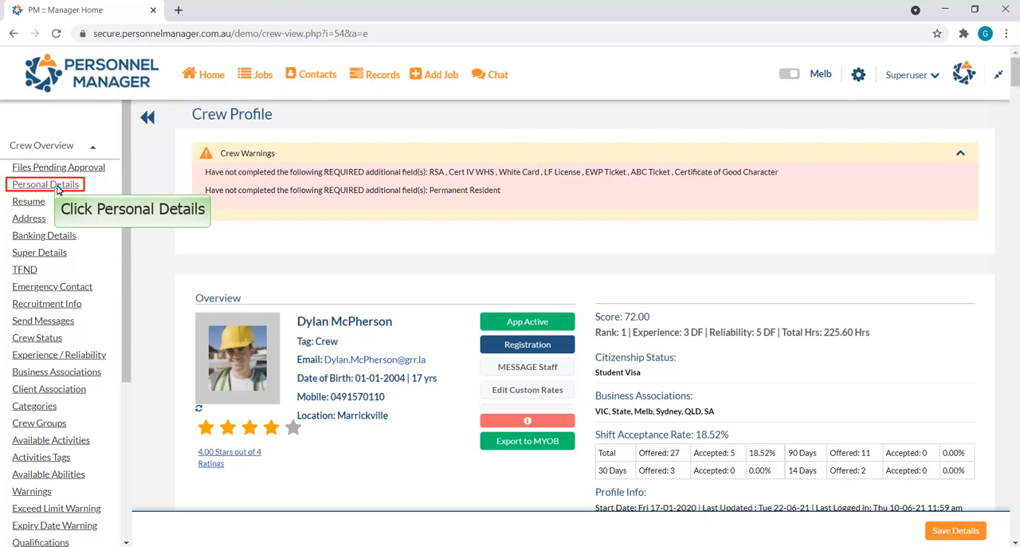
click(58, 186)
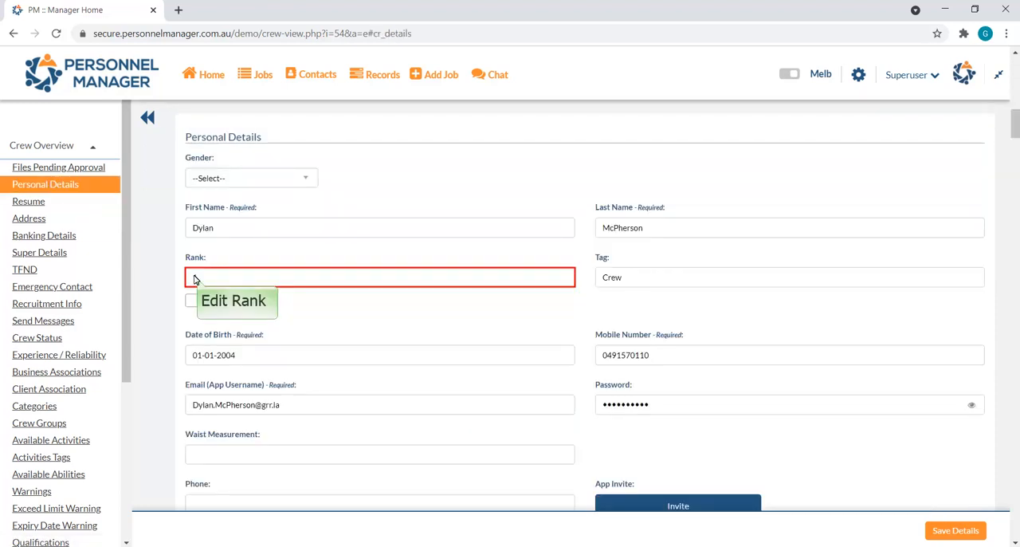
- Set the staff member's rank to 3 with the rank reason "Test" and save the details
double_click(194, 277)
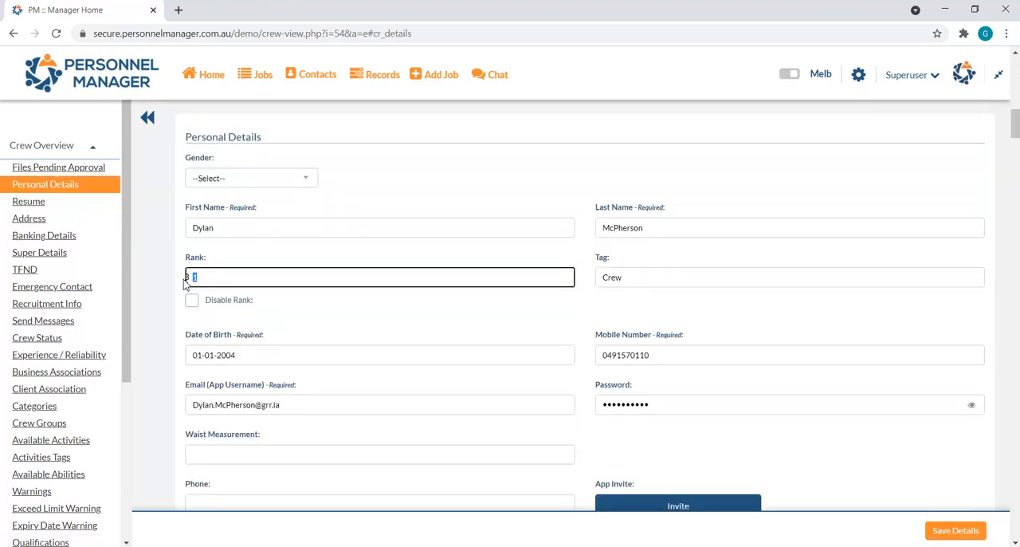
text(3)
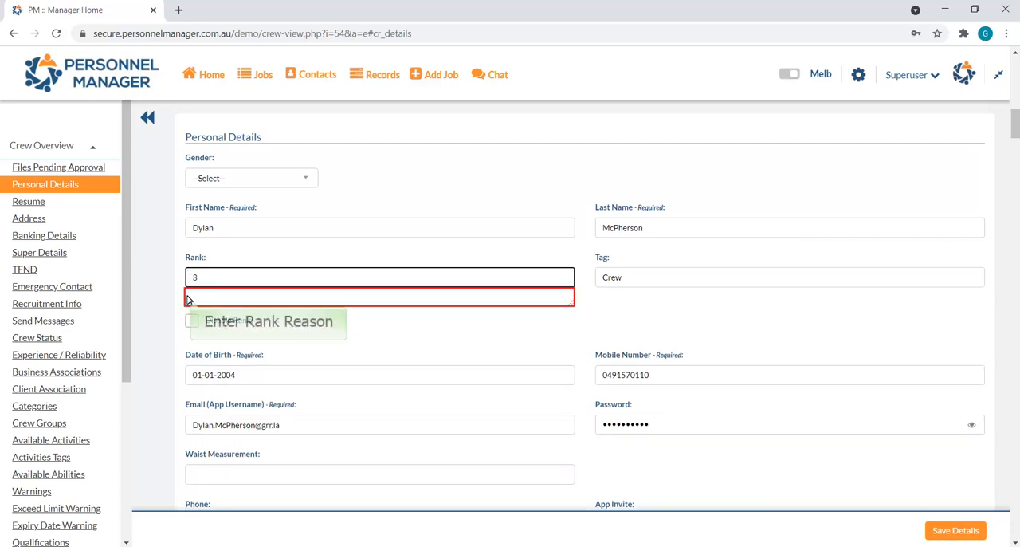
click(189, 298)
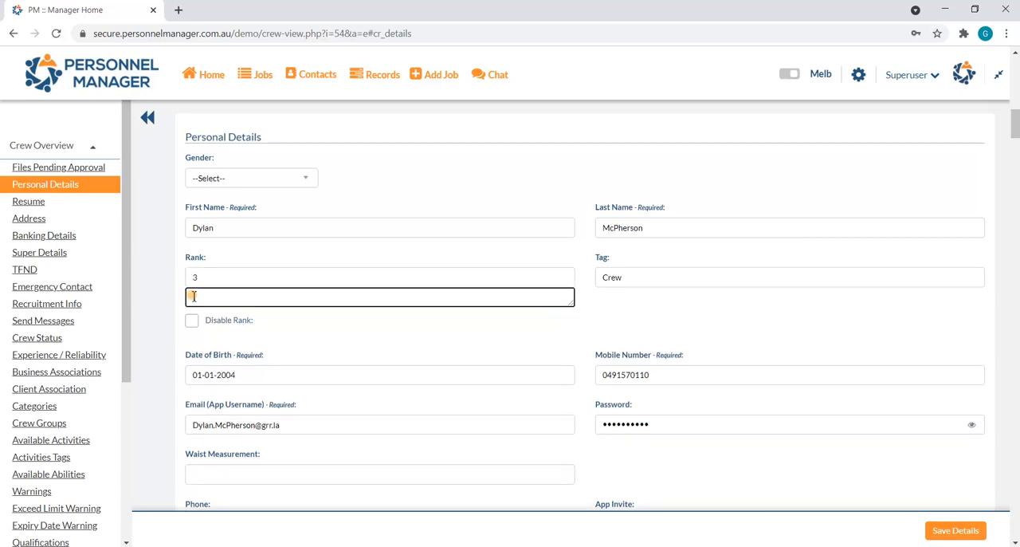
text(Test)
click(952, 531)
click(952, 531)
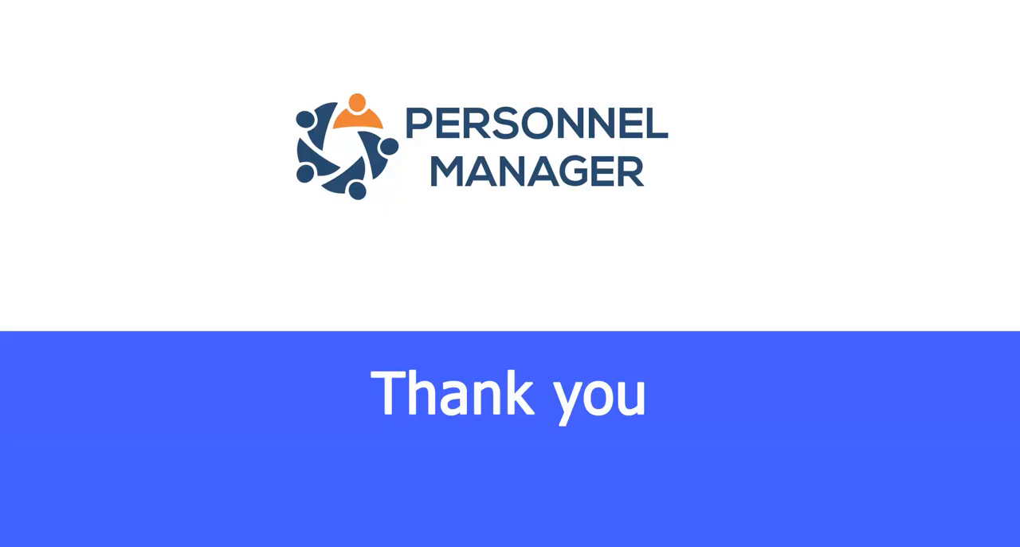